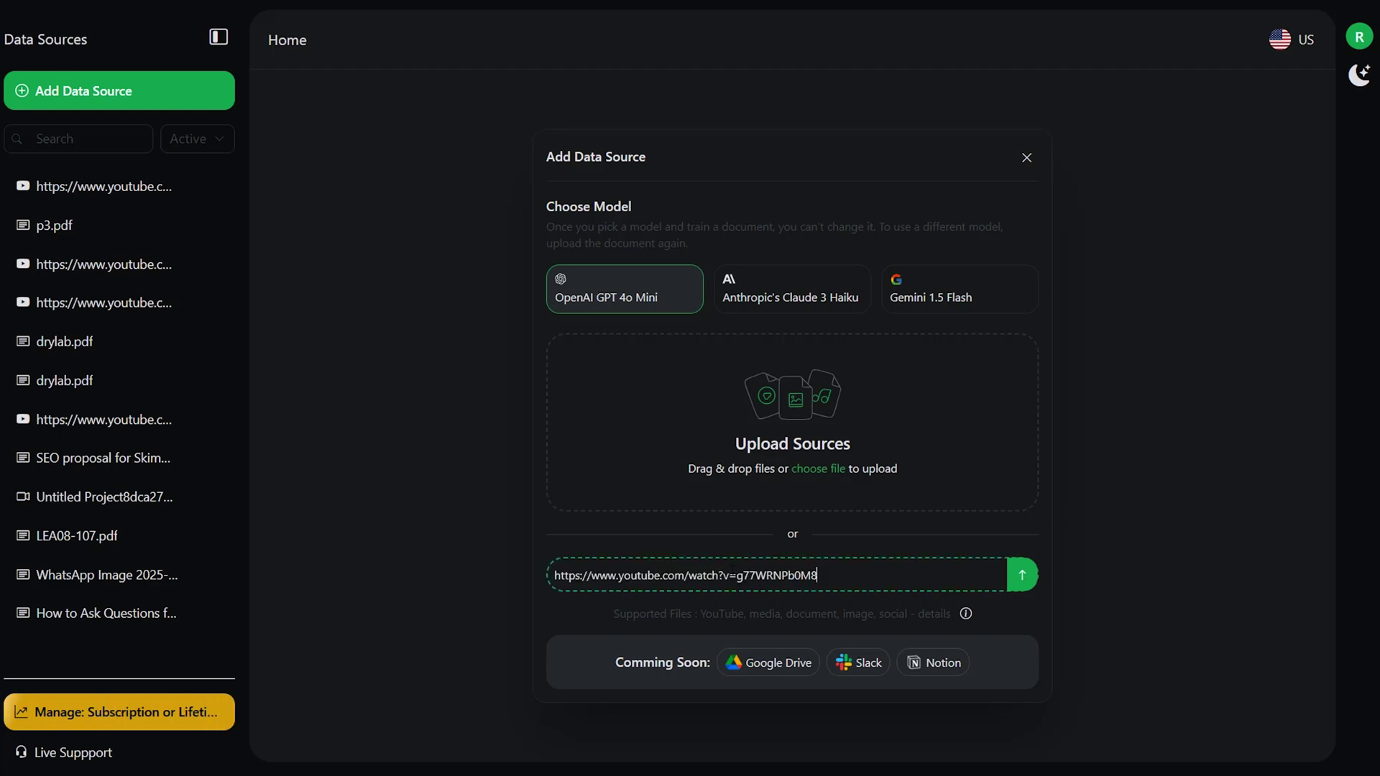
Submit the YouTube link, ask about its demo content guidelines, and show the video preview beside the chat
{"action": "key", "text": "Return"}
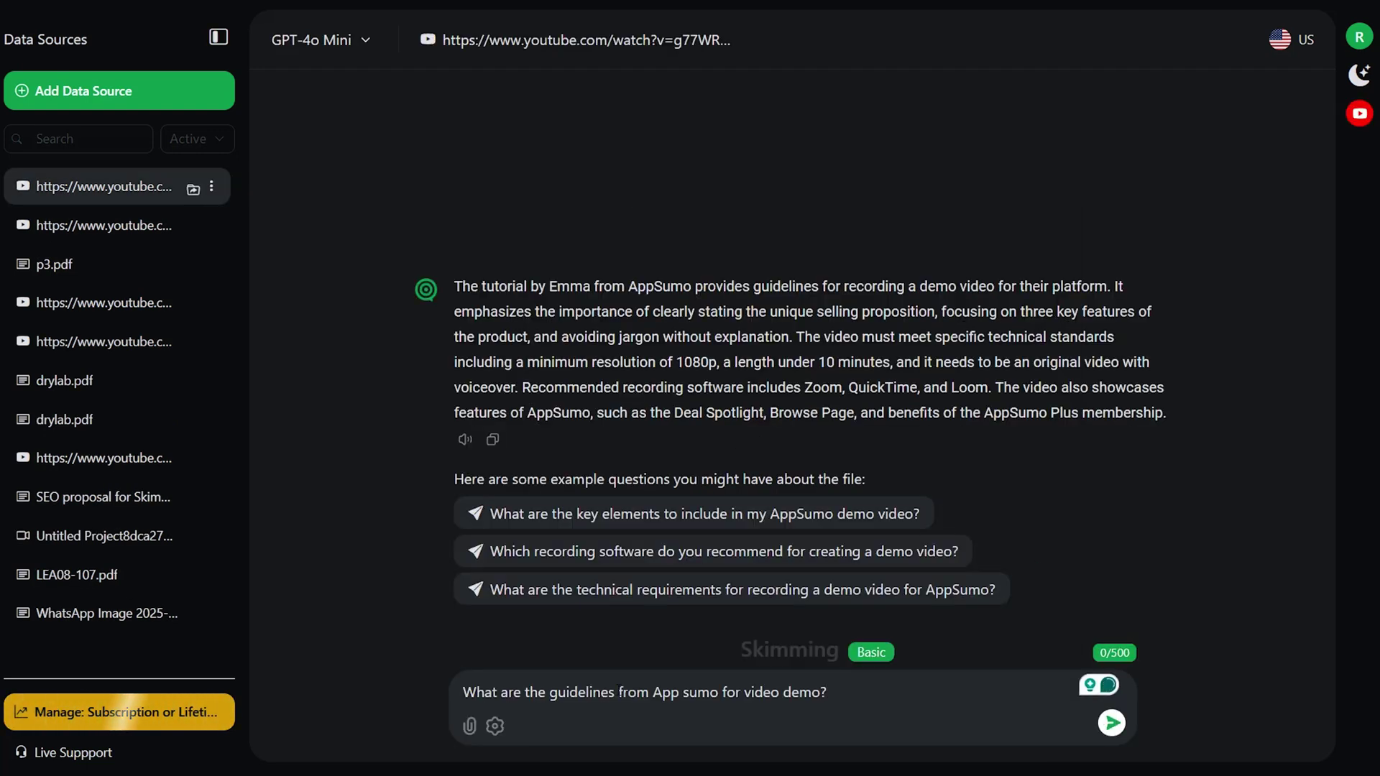
{"action": "key", "text": "Return"}
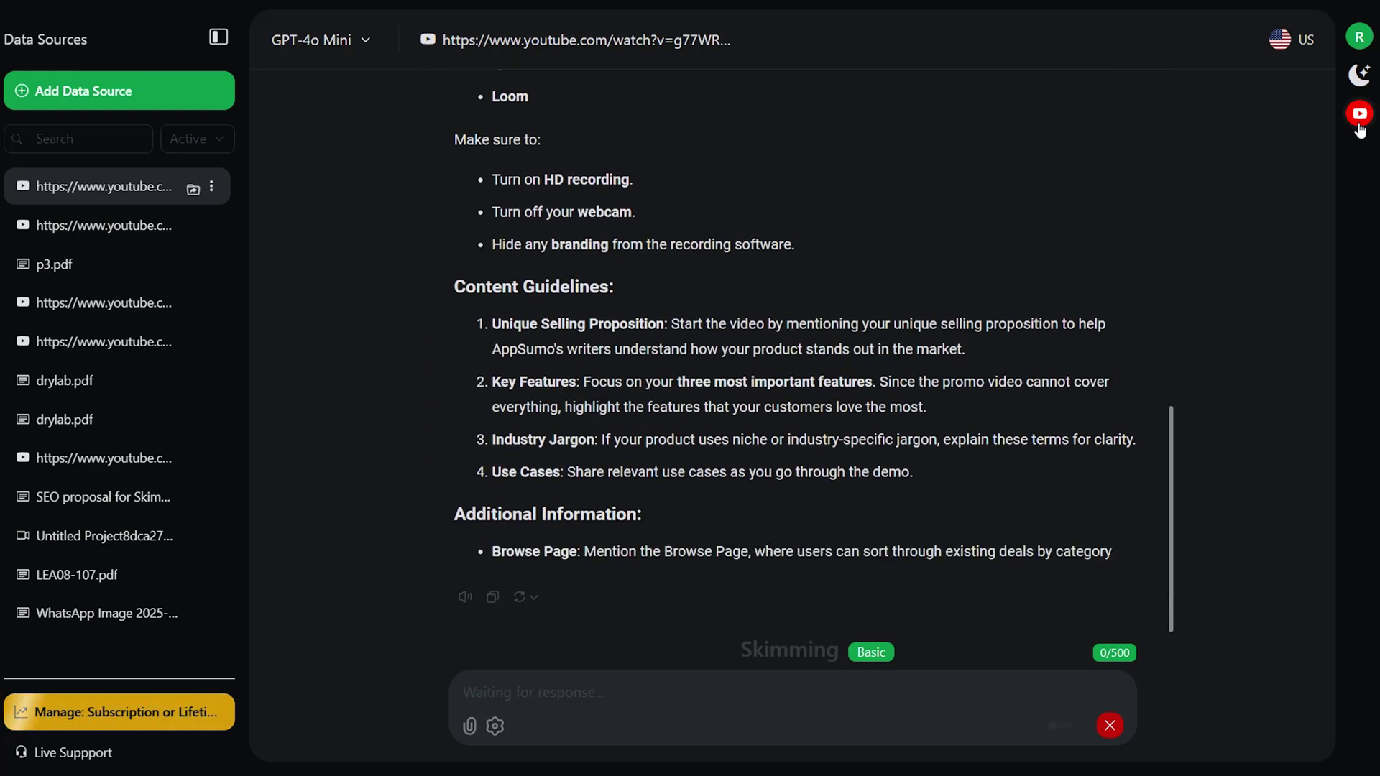
{"action": "left_click", "coordinate": [1360, 115]}
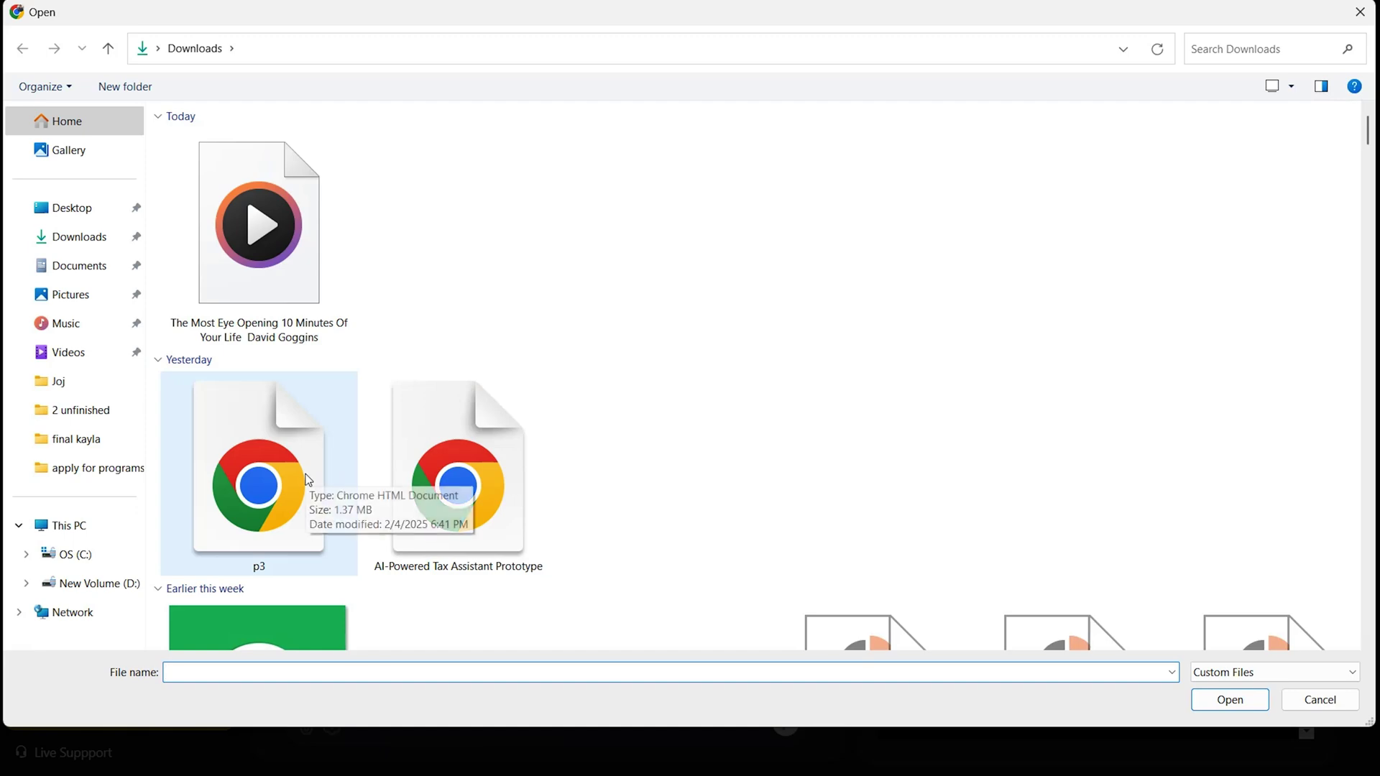
Upload the p3 photo so the AI describes the white lace shirt and ripped light-blue jeans outfit
{"action": "double_click", "coordinate": [307, 480]}
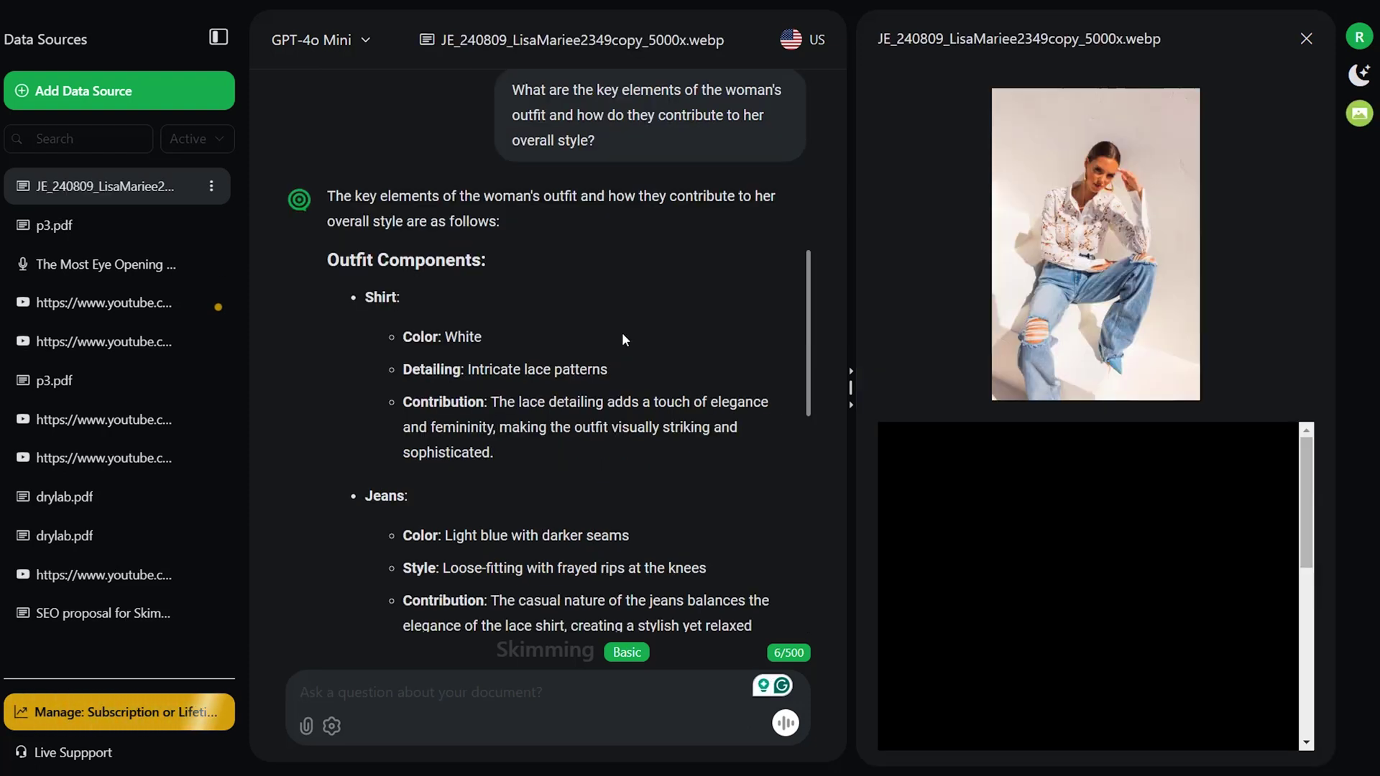
{"action": "scroll", "coordinate": [621, 340], "scroll_direction": "down", "scroll_amount": 2}
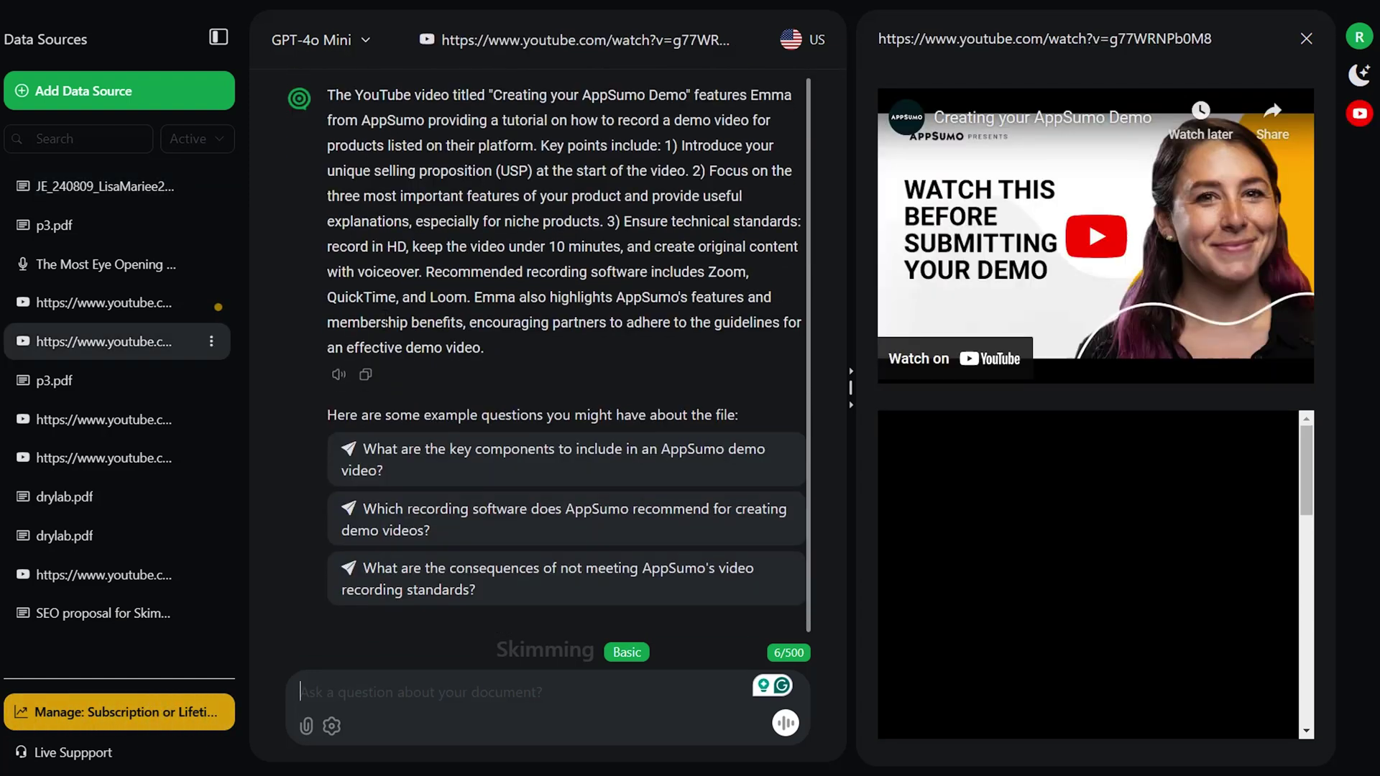
Ask the suggested question about which recording software AppSumo recommends for demo videos
{"action": "left_click", "coordinate": [474, 523]}
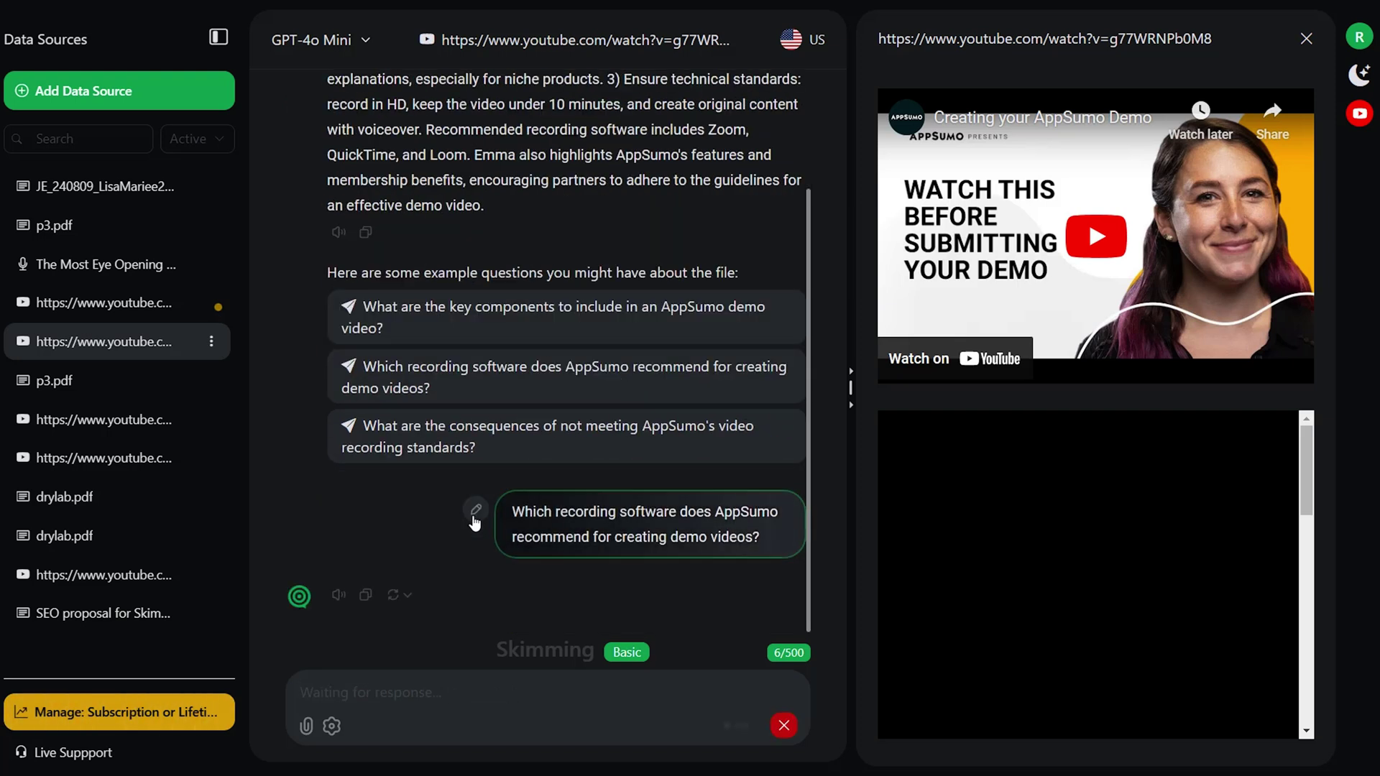
Switch to the drylab.pdf source to show its PDF preview and Q&A about new owners and milestones
{"action": "left_click", "coordinate": [56, 515]}
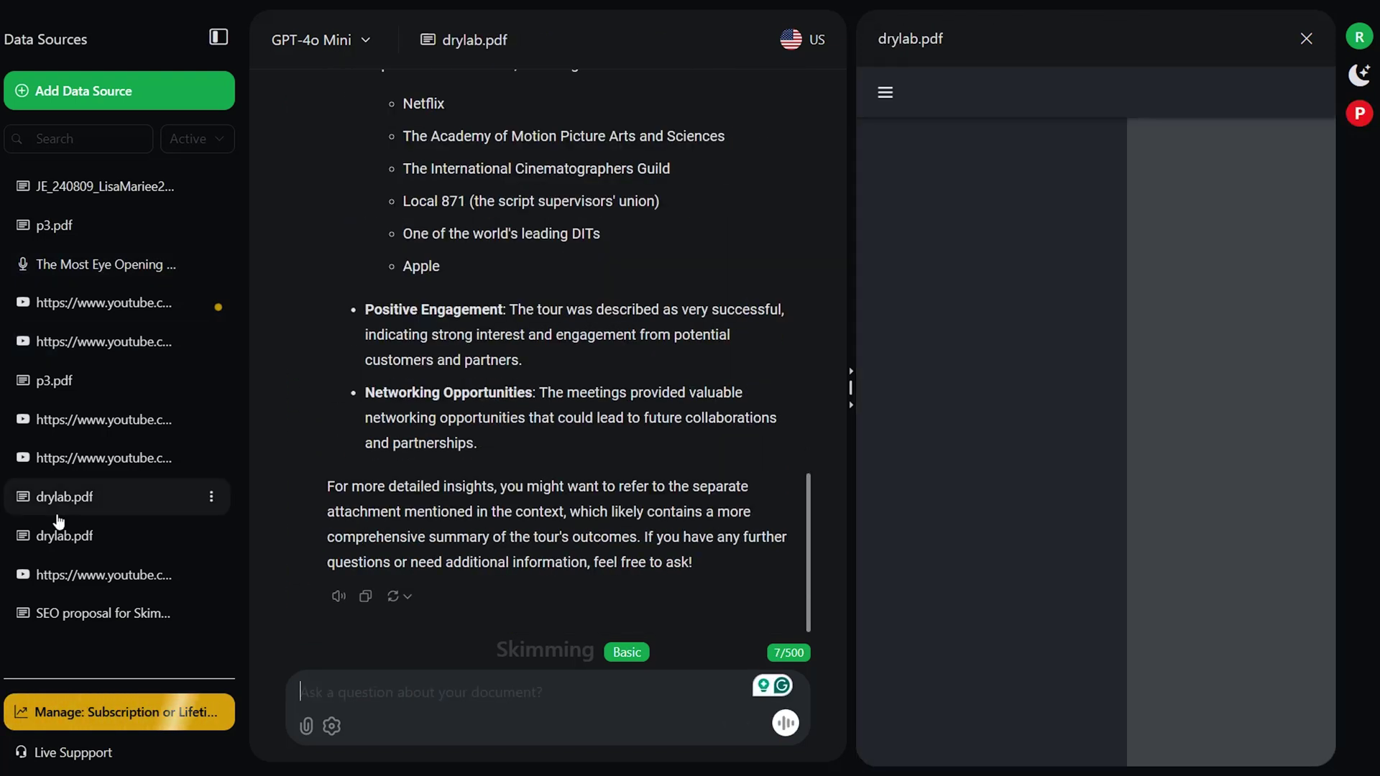